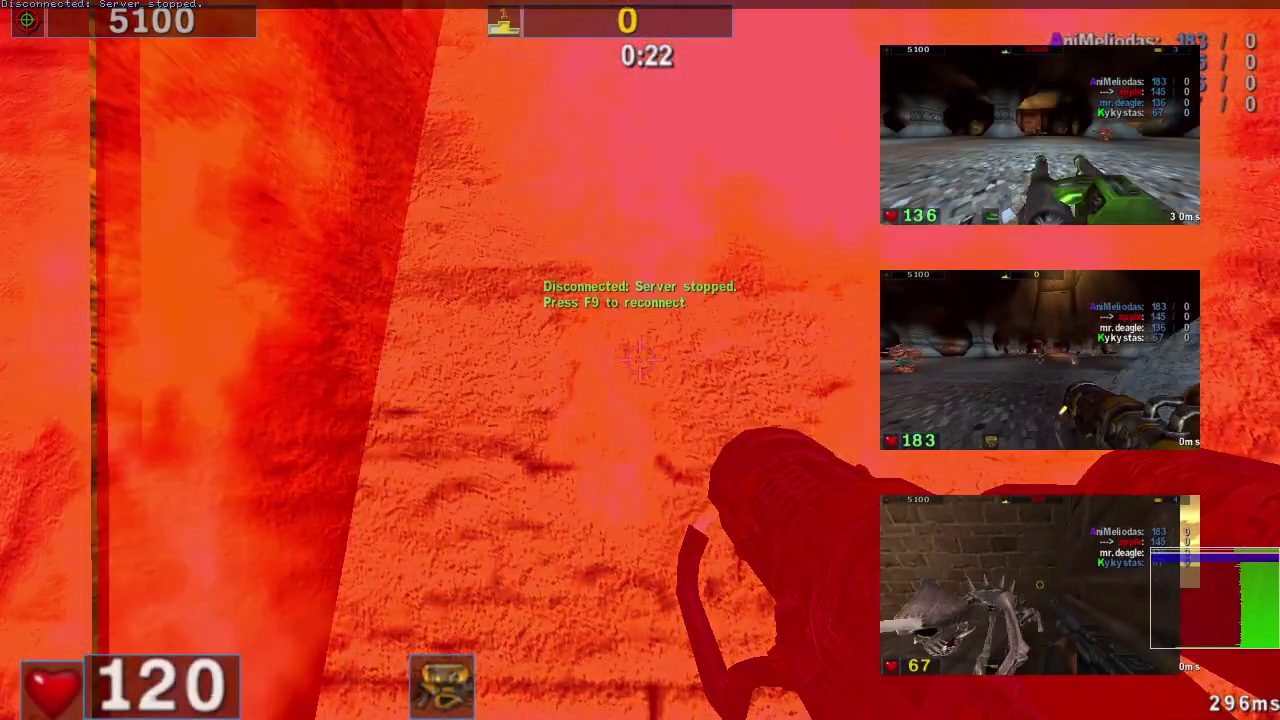
# Step: Reconnect to the stopped server and wait on the reconnect screen for its reply
pyautogui.press('F9')
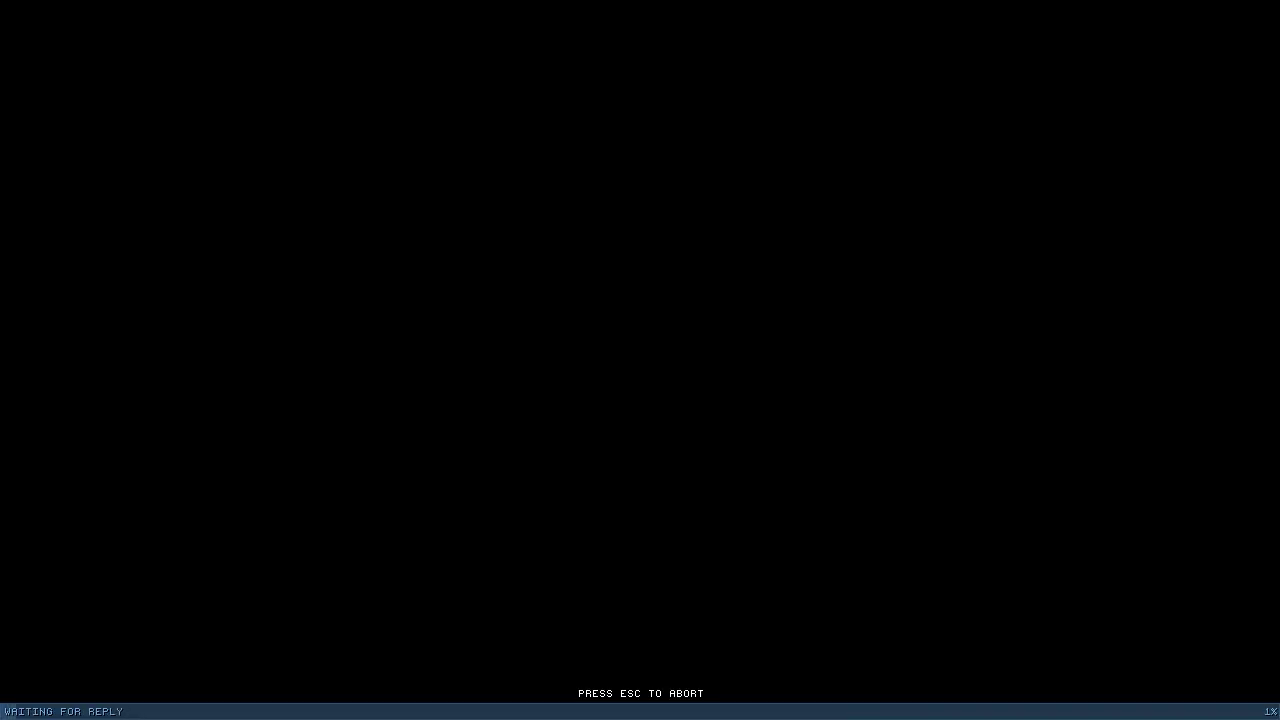